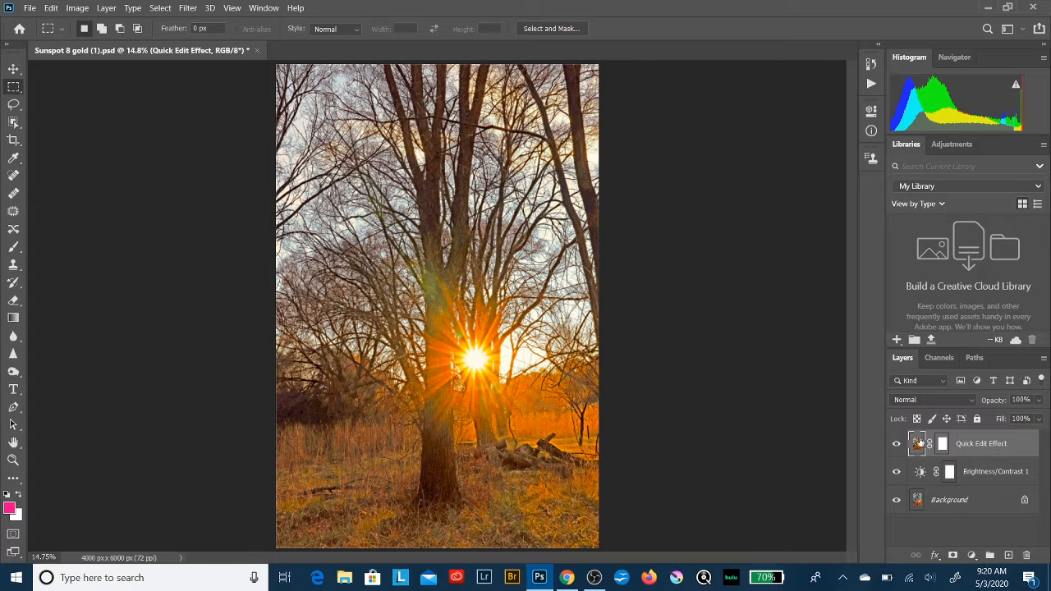
- Hide the Quick Edit Effect and Brightness/Contrast 1 layers so only the Background image shows
click(896, 444)
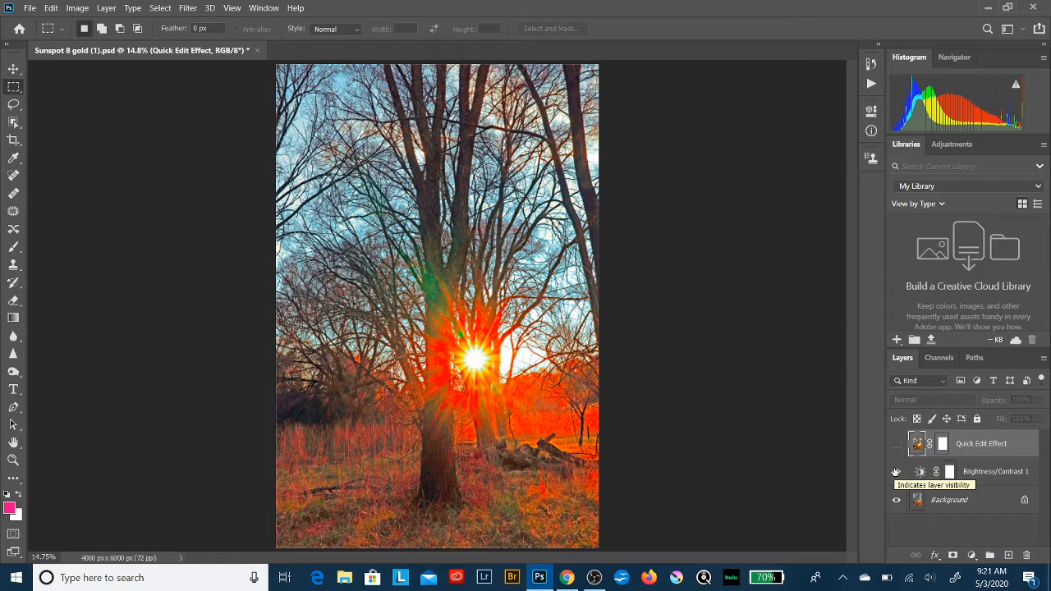
click(987, 474)
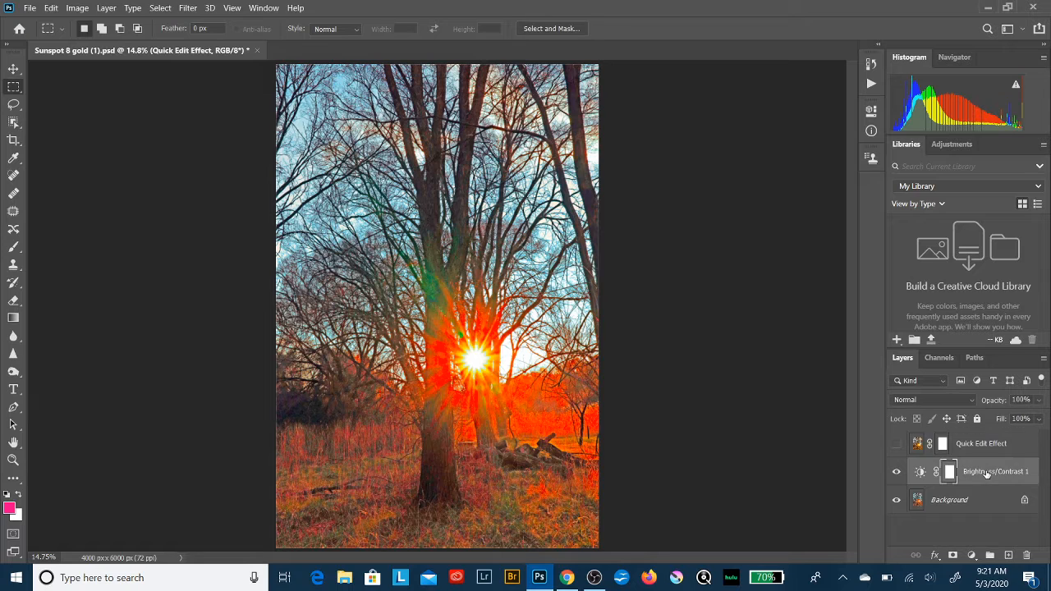
click(897, 473)
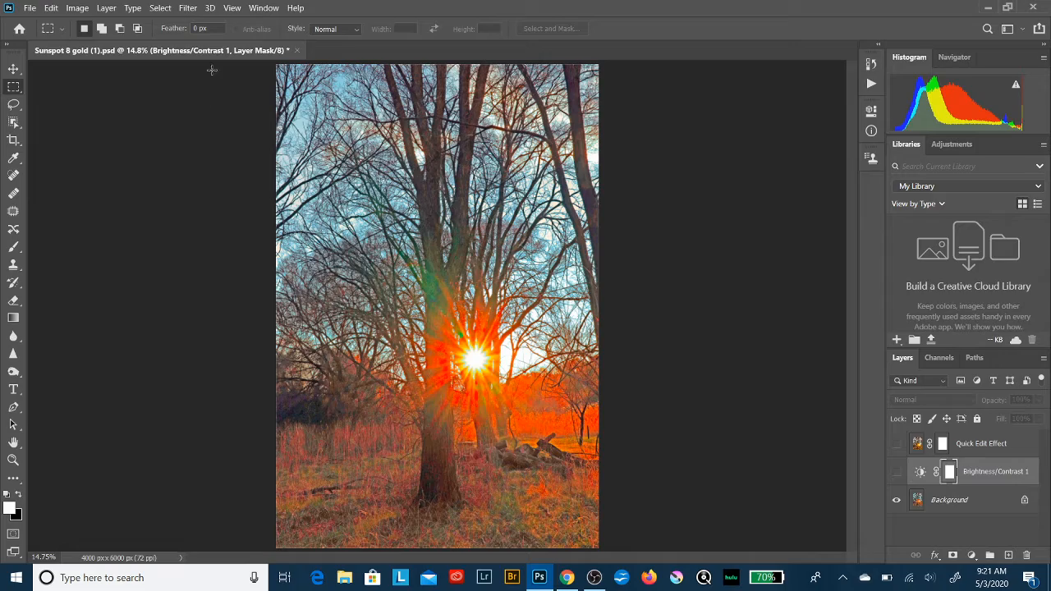
- Examine the Background's tree trunk and branch detail at 100% magnification, and fit the whole image on screen again
click(233, 8)
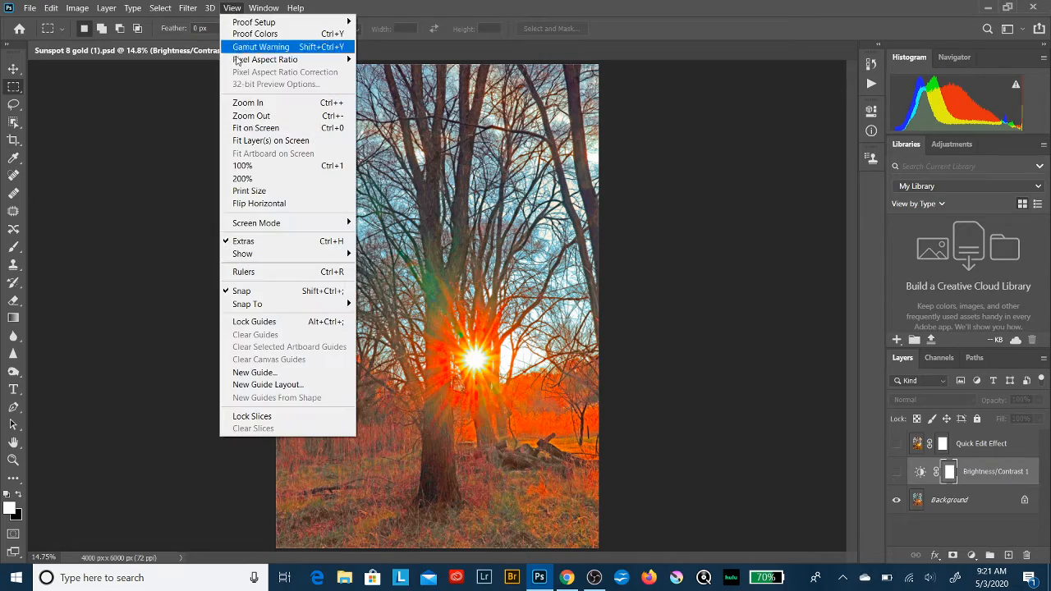
click(242, 167)
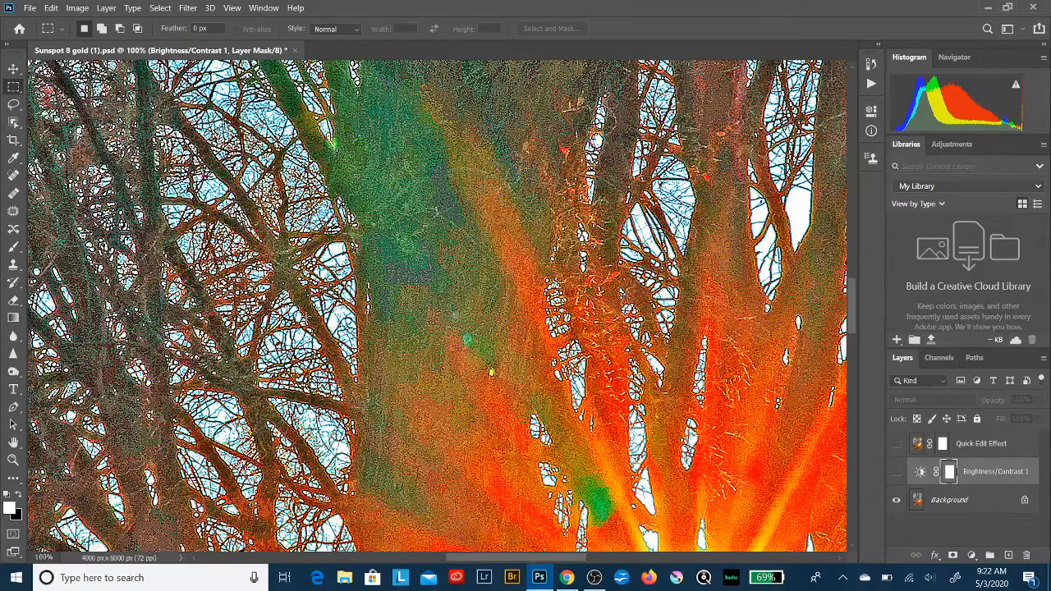
scroll(441, 306, up, 1)
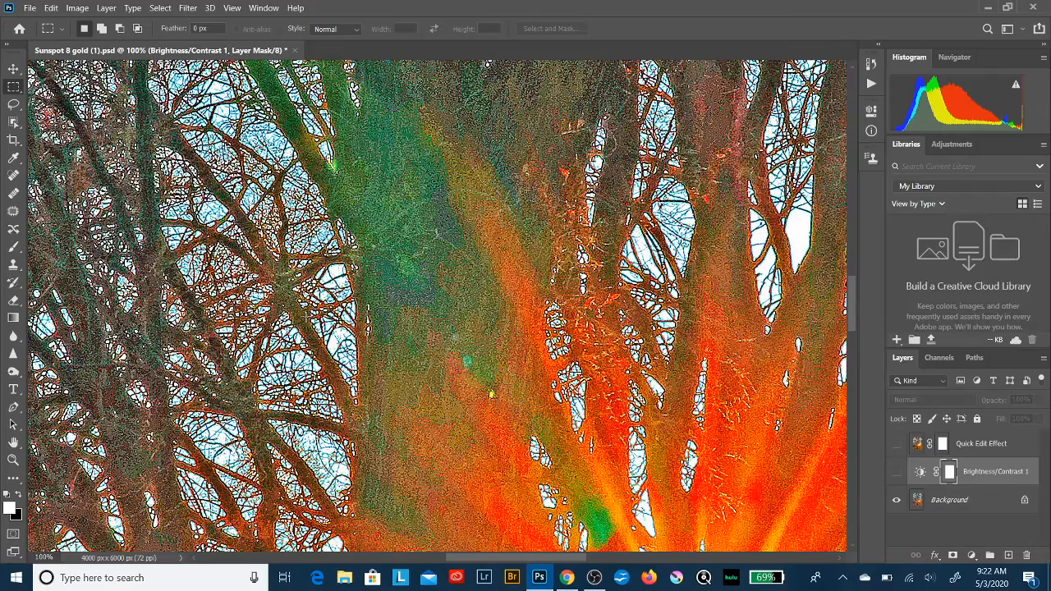
scroll(441, 306, up, 8)
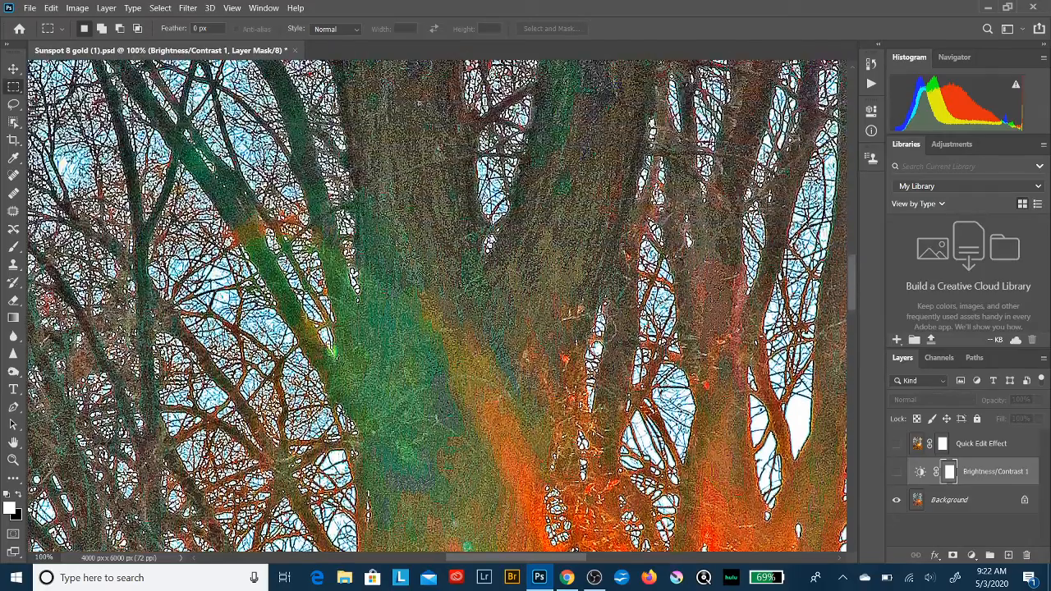
scroll(441, 305, up, 3)
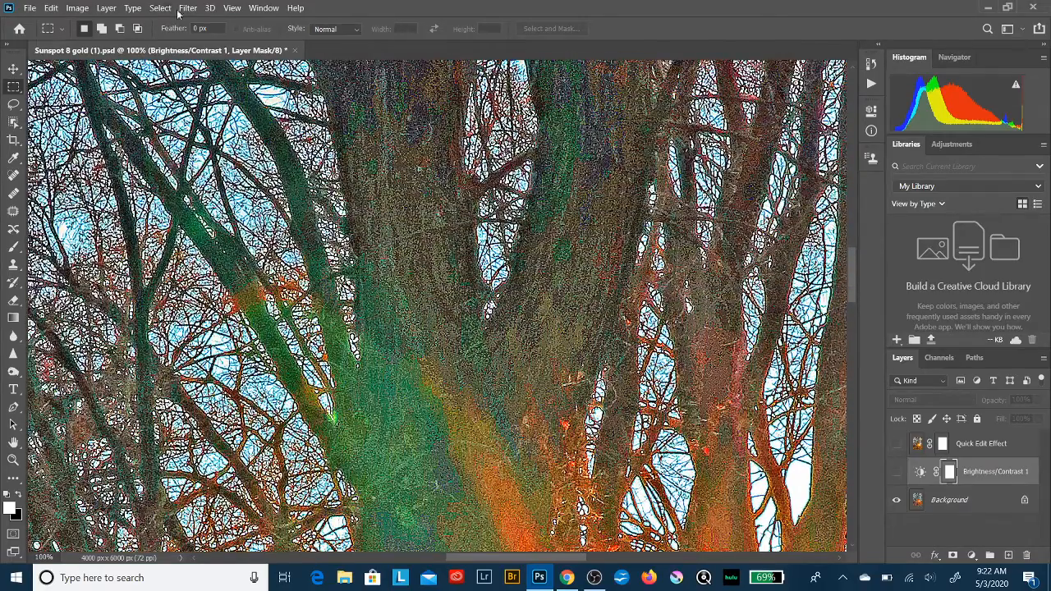
click(231, 8)
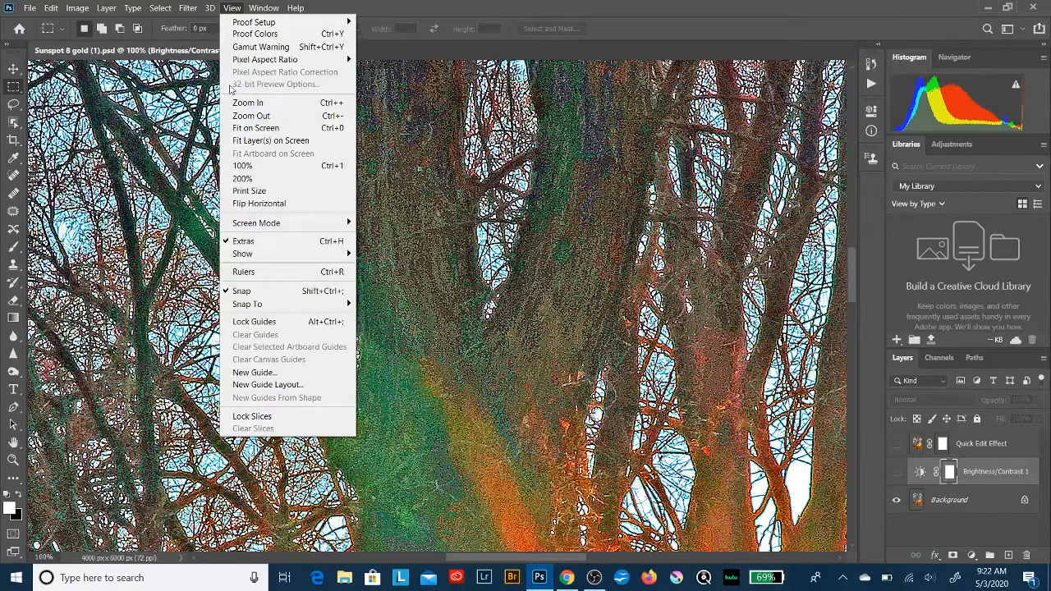
click(240, 165)
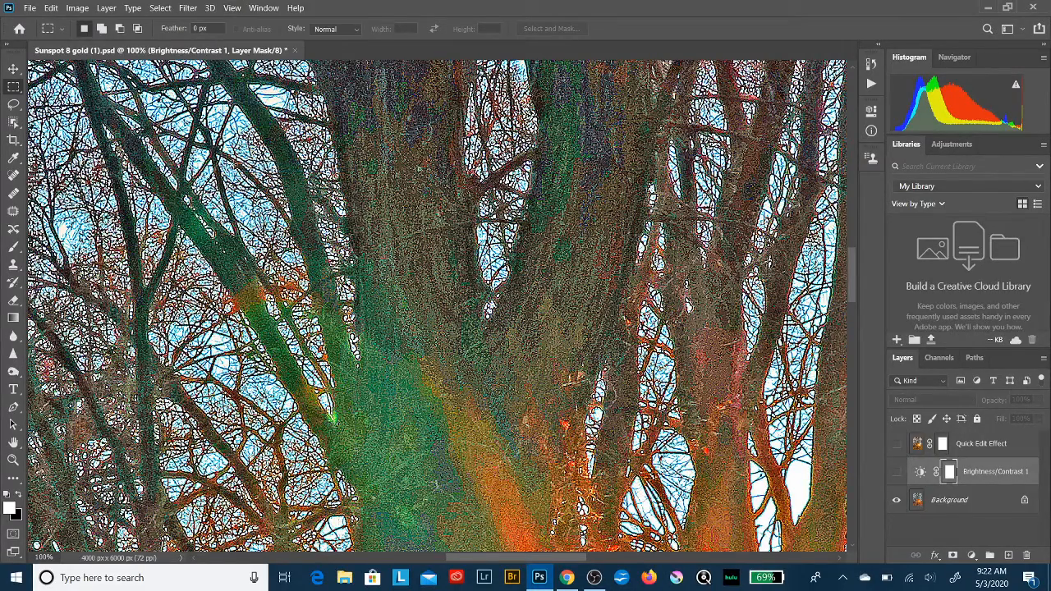
click(232, 9)
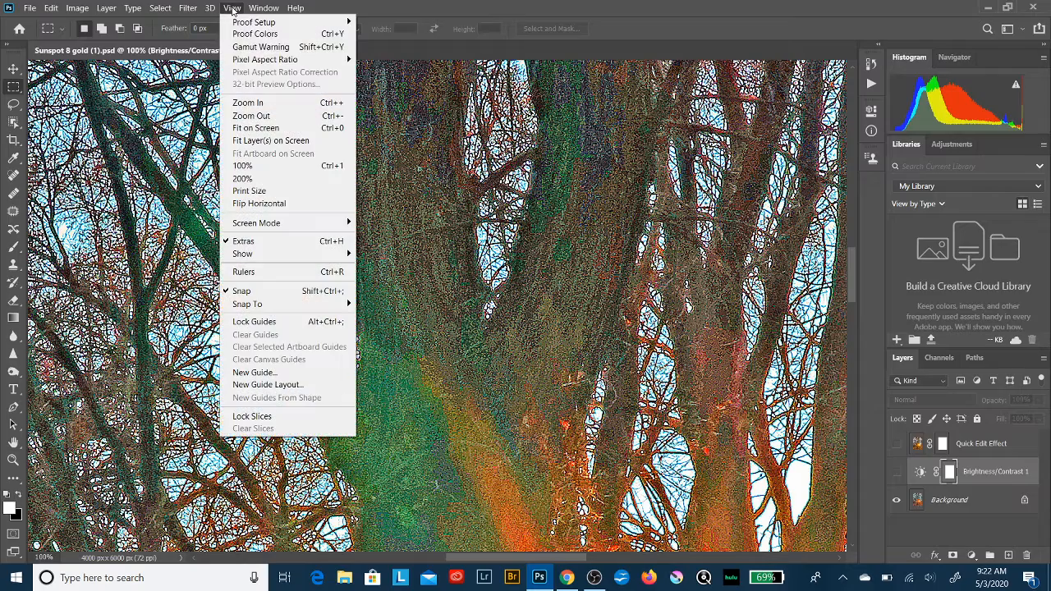
click(252, 125)
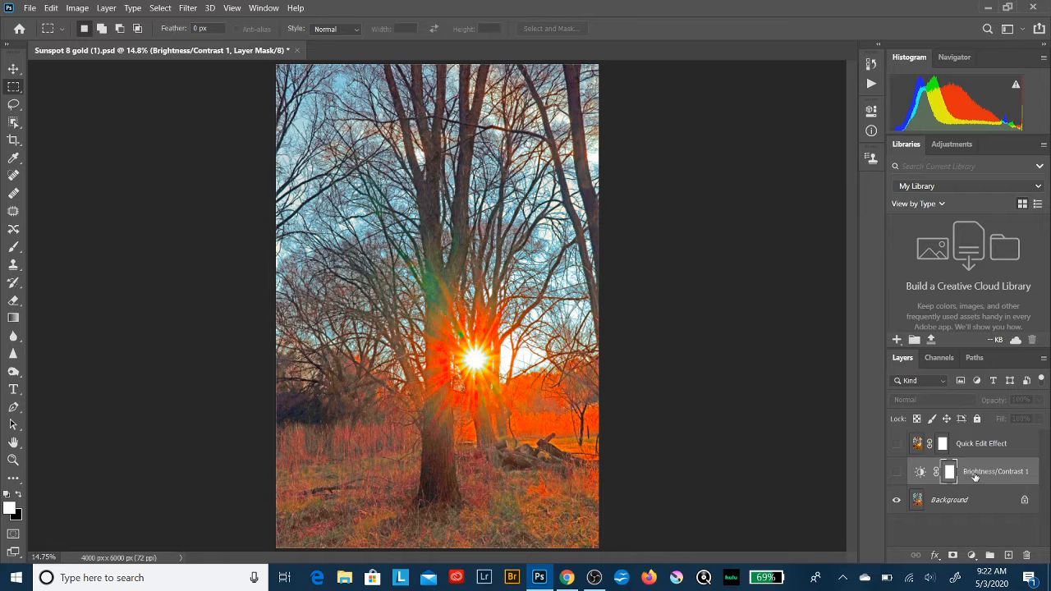
- Make the Brightness/Contrast 1 and Quick Edit Effect layers visible again
click(896, 473)
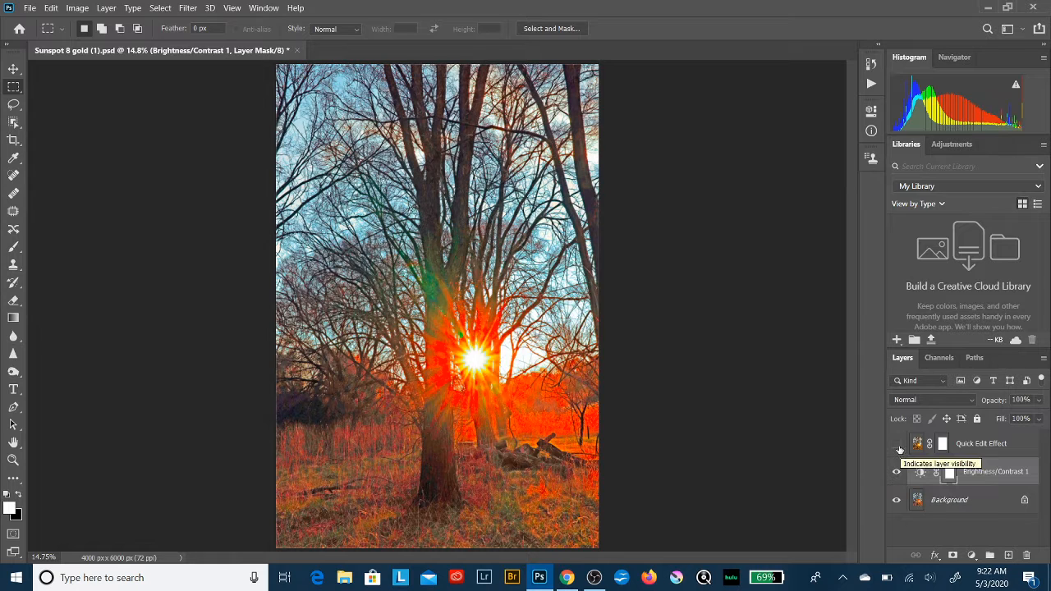
click(898, 444)
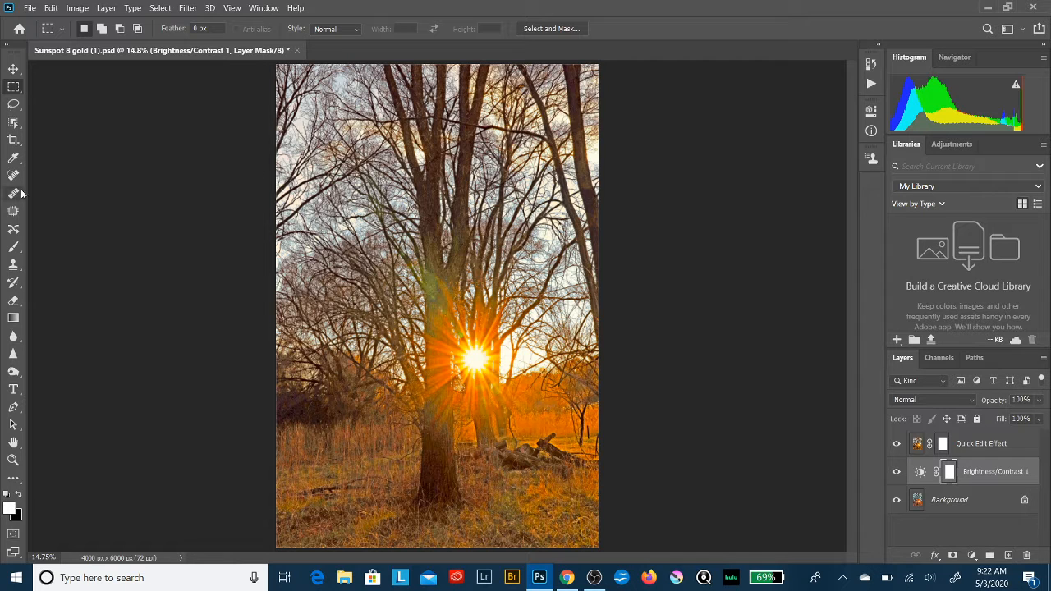
click(12, 71)
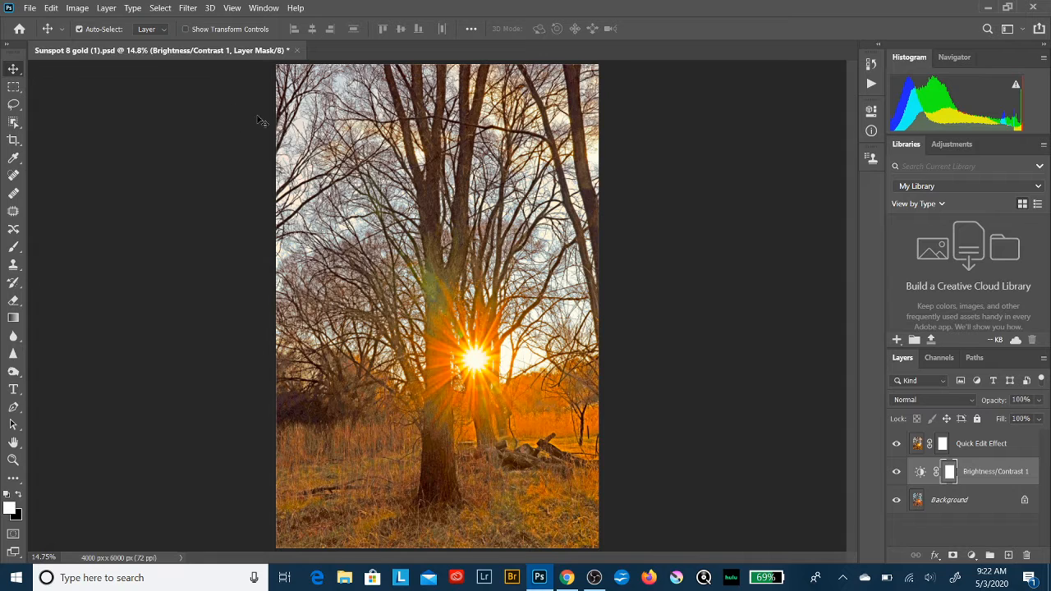
click(80, 10)
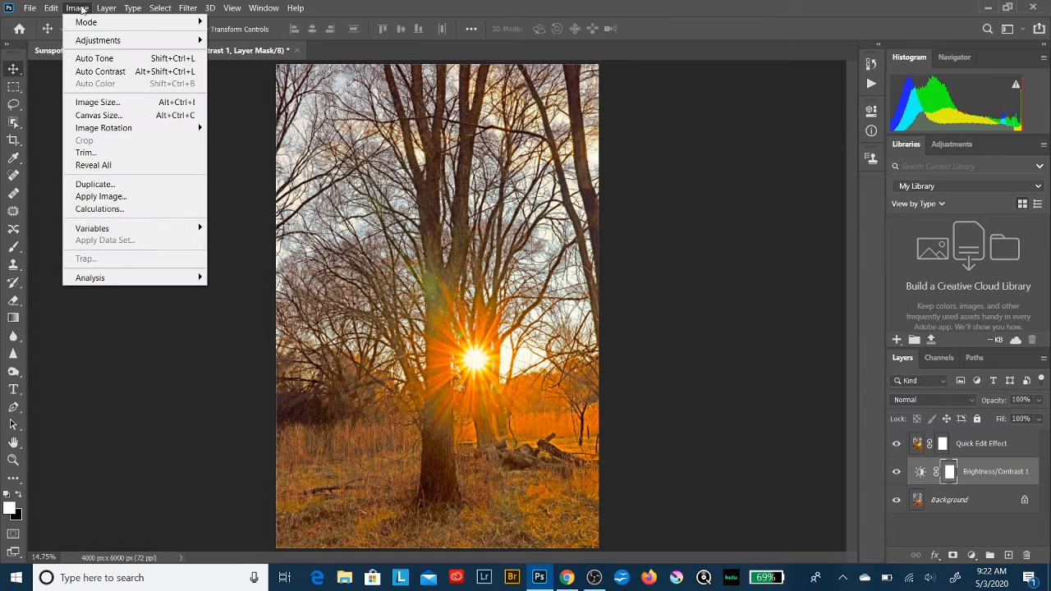
mouse_move(80, 42)
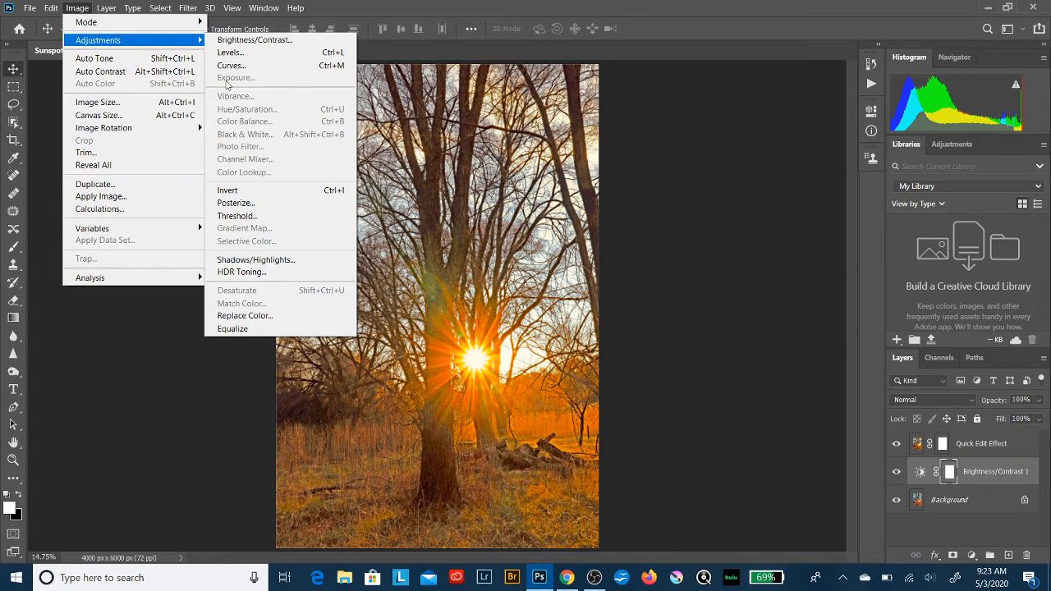
click(81, 14)
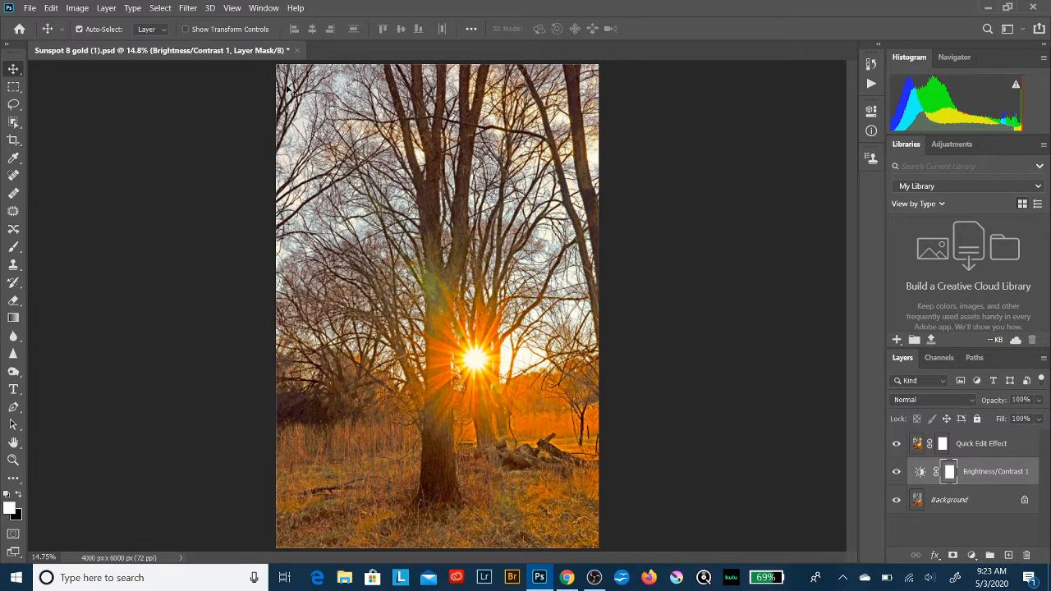
- Flatten the image so all layers are merged into a single Background
click(107, 9)
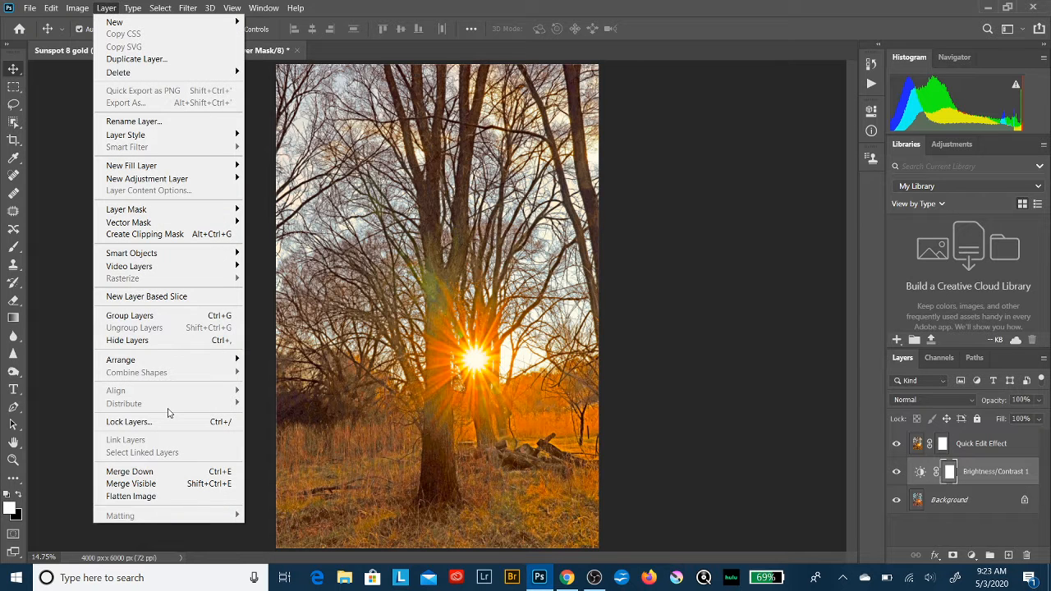
click(167, 497)
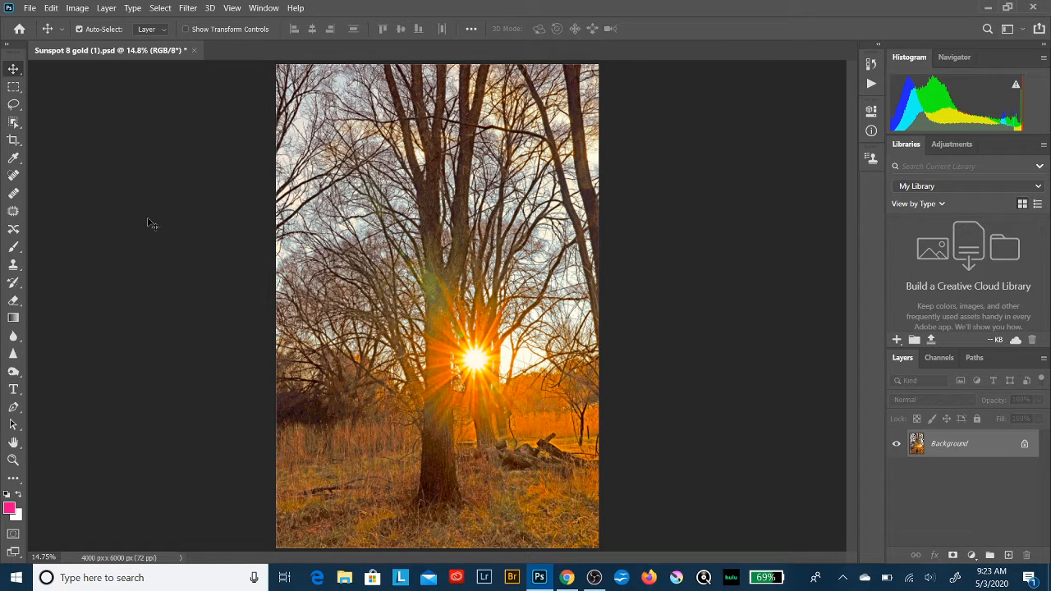
- Apply a Hue/Saturation adjustment to the flattened image with the Blues saturation set to +100
click(75, 8)
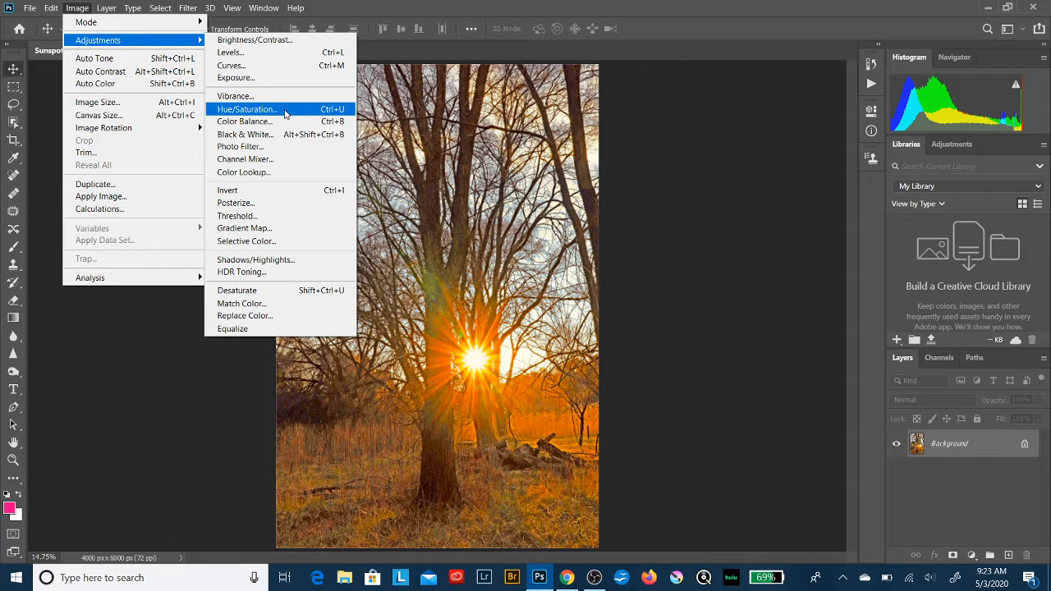
click(286, 113)
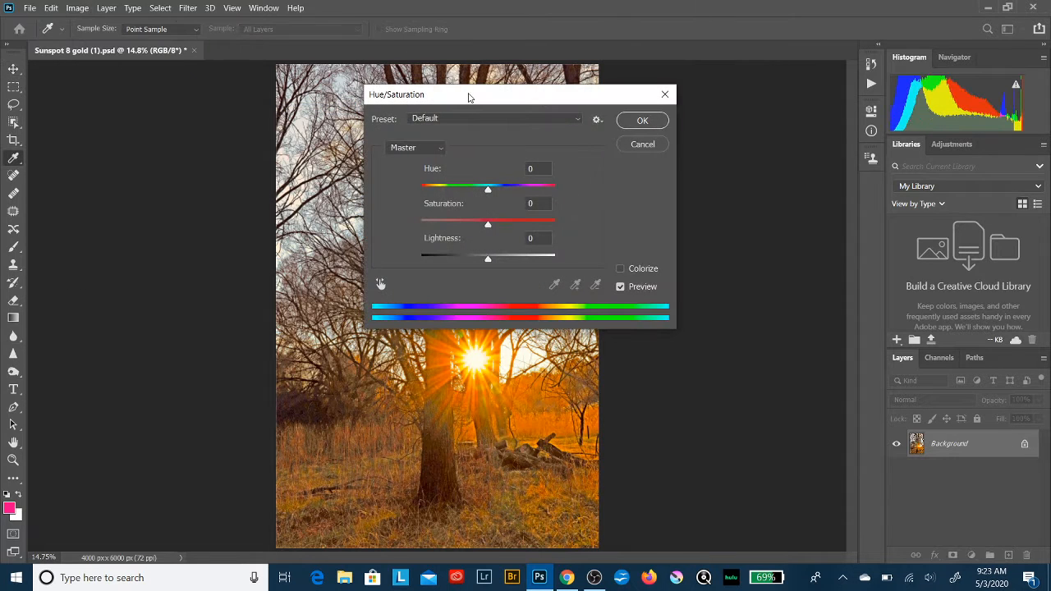
drag(468, 97, 694, 80)
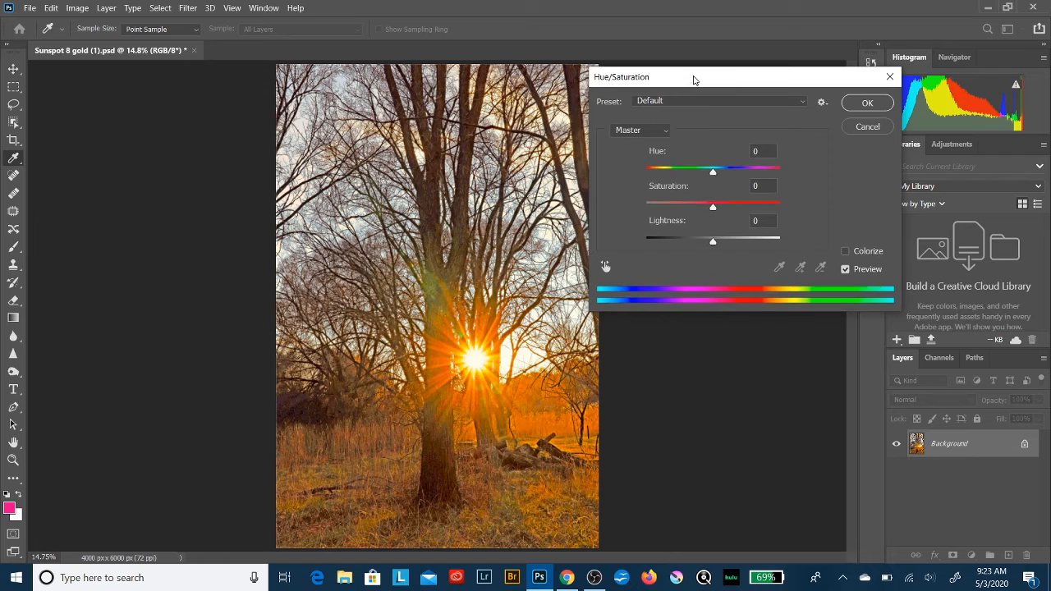
click(662, 131)
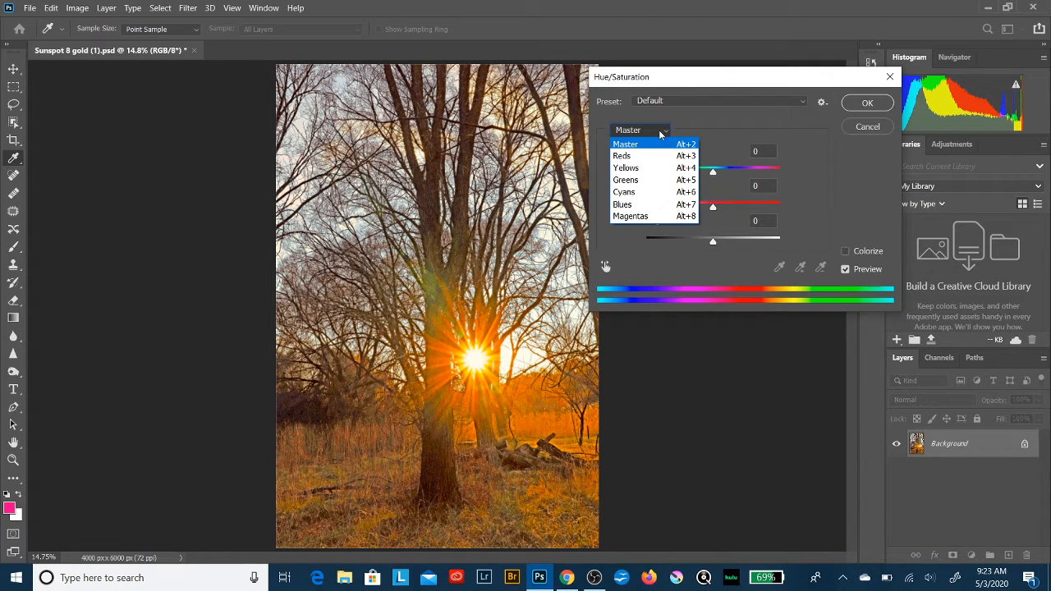
click(644, 204)
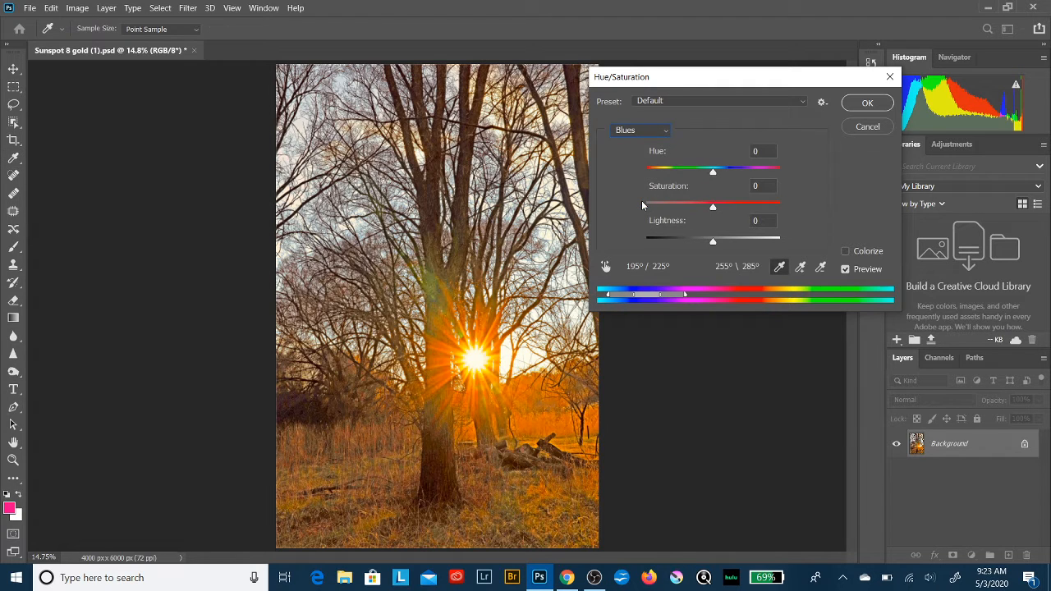
click(713, 207)
drag(714, 209, 807, 202)
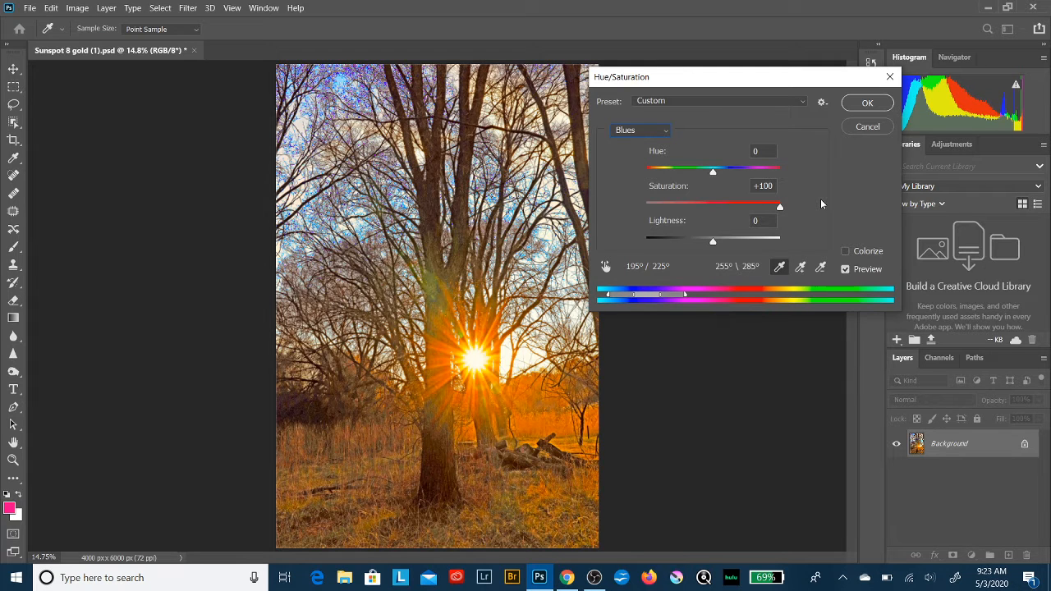
click(861, 104)
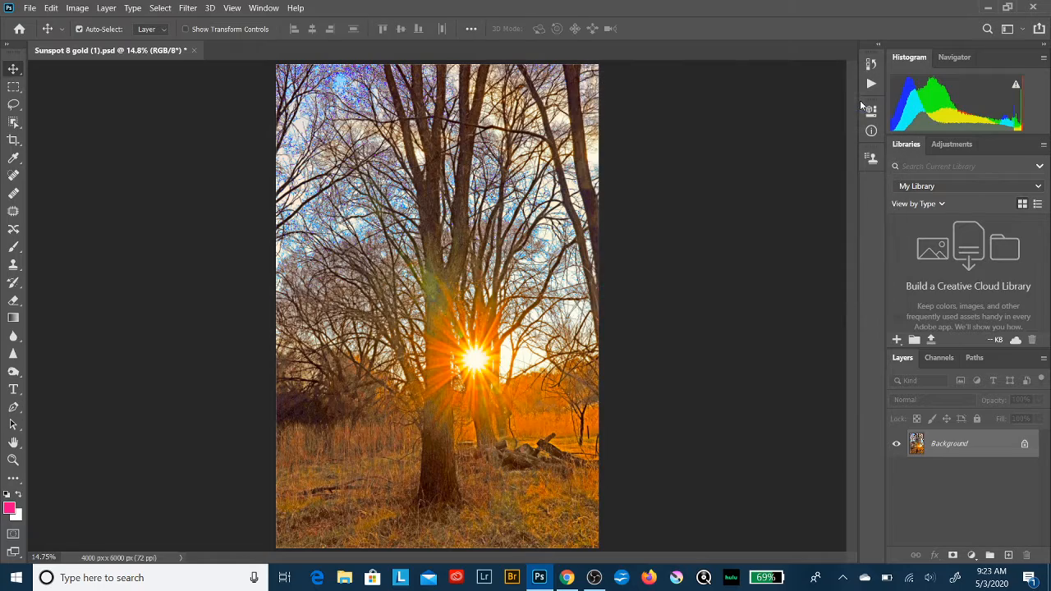
- Examine the sky between the upper branches at up to 200% magnification to judge the saturated blues and noise
click(13, 460)
click(332, 124)
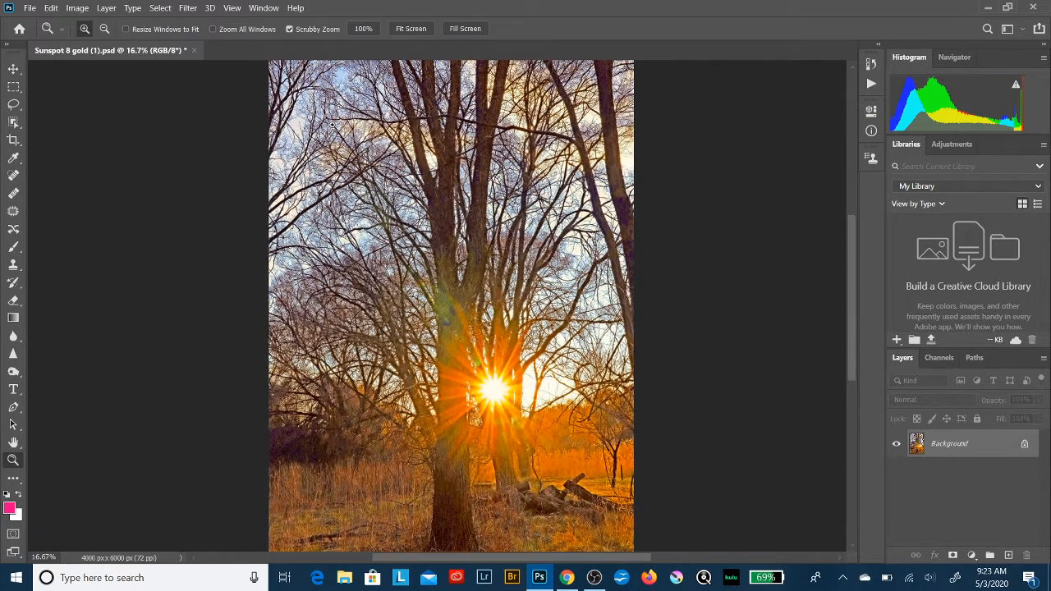
click(332, 124)
click(332, 124)
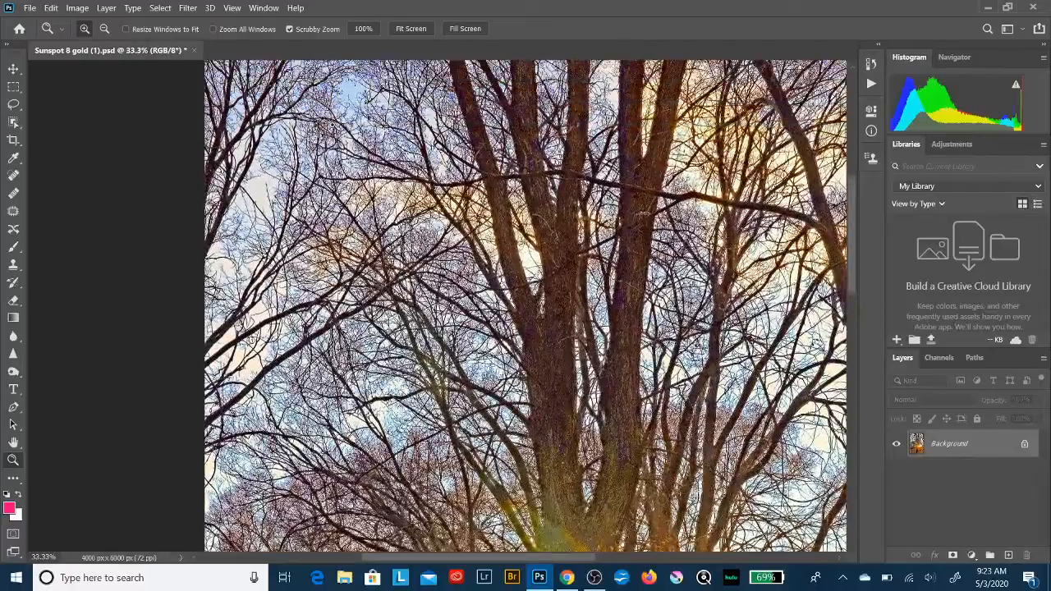
scroll(332, 124, up, 1)
click(332, 125)
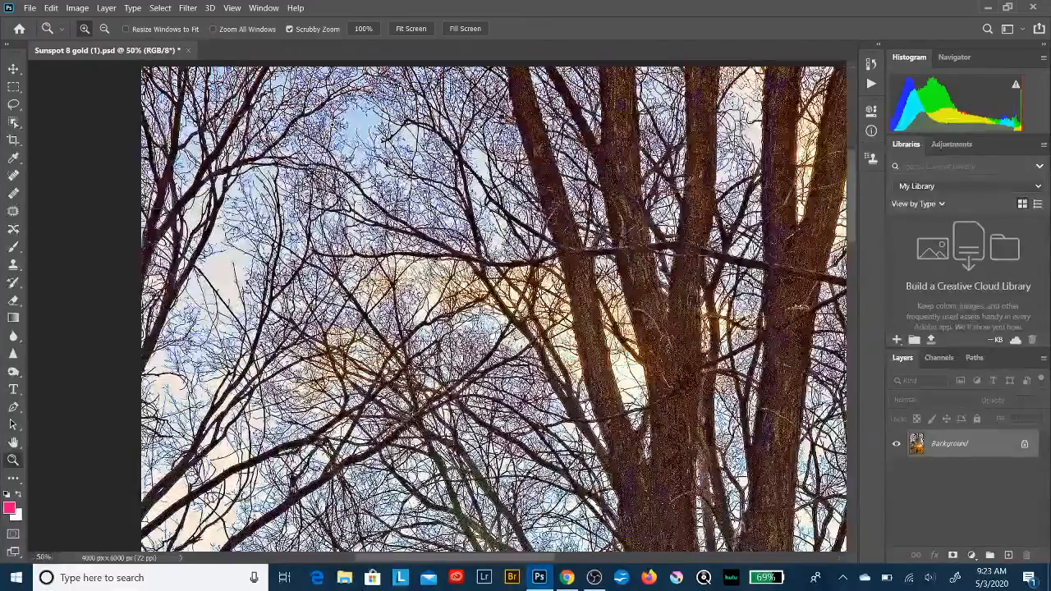
click(332, 125)
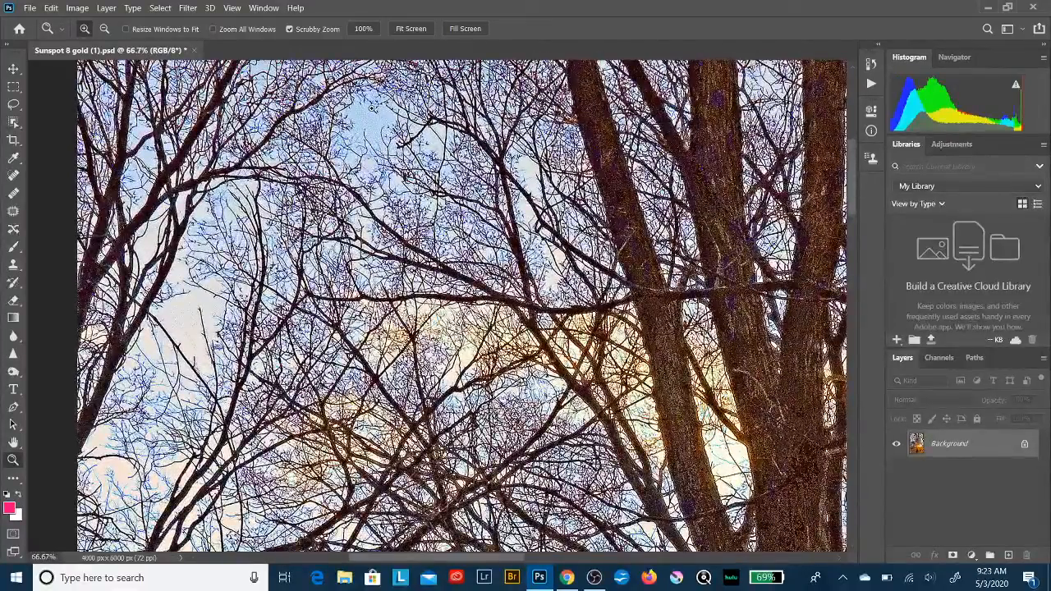
click(347, 123)
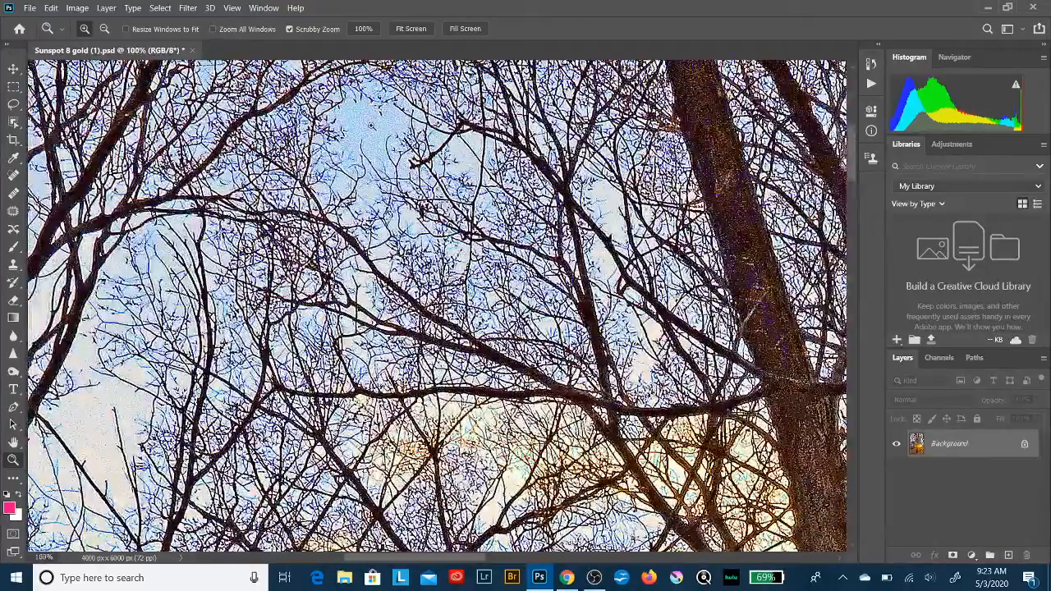
click(371, 123)
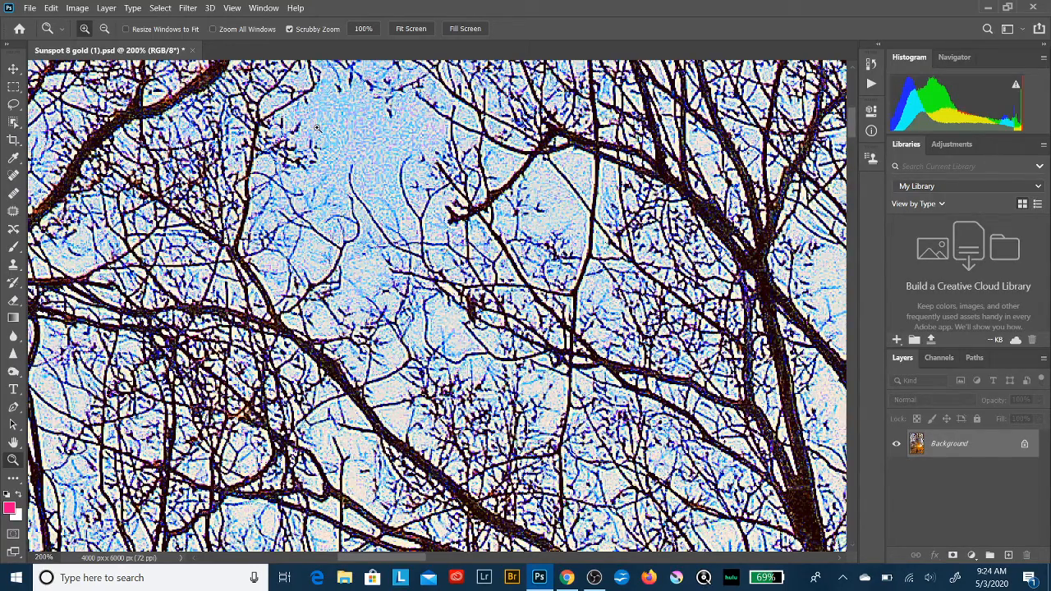
- Try an image resolution of 300 pixels/inch with resampling turned off to check the print size, and discard the change
click(74, 10)
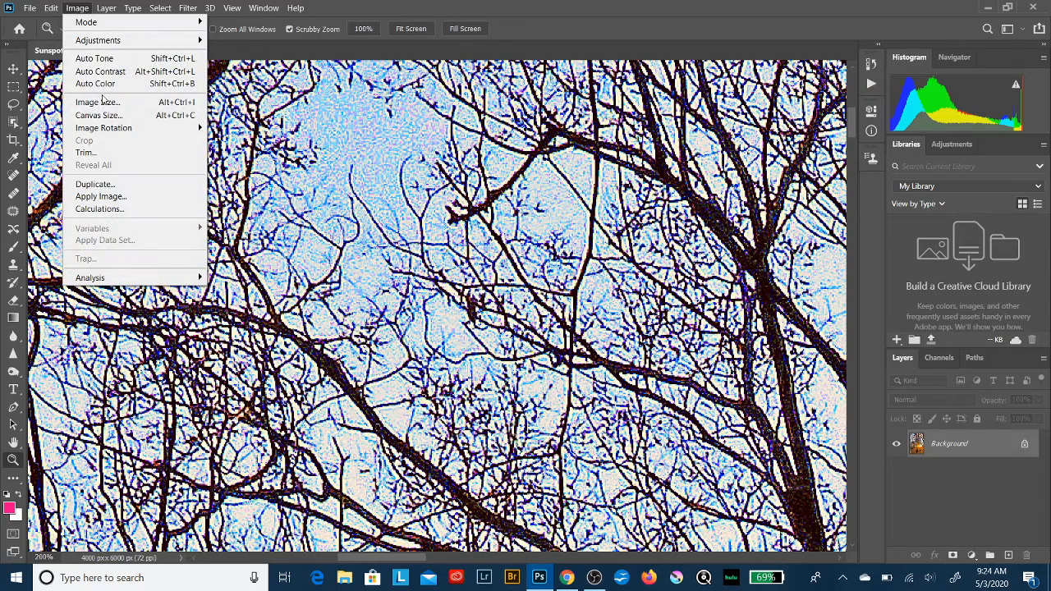
click(103, 104)
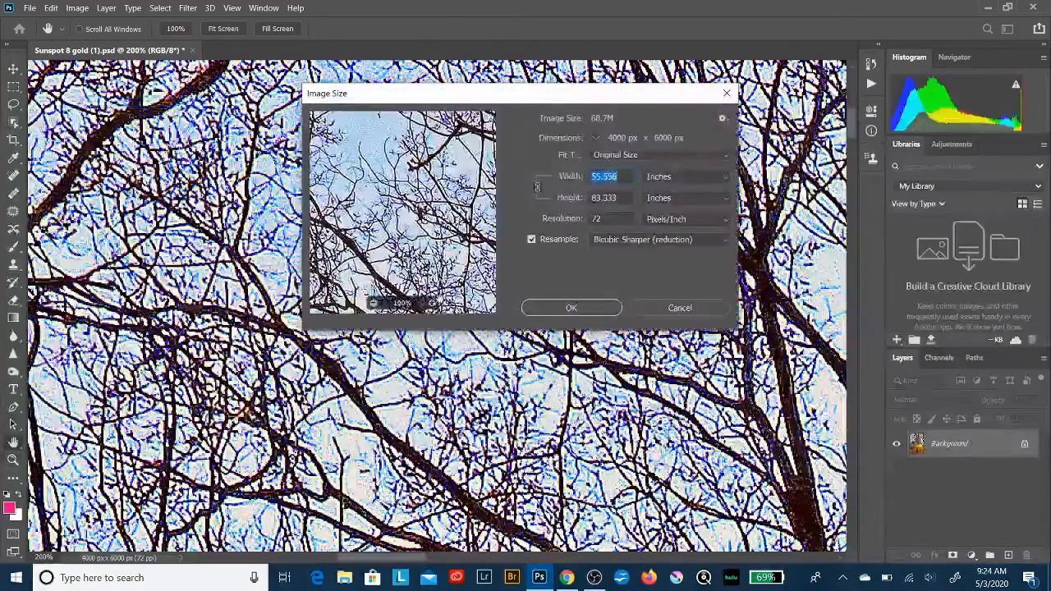
click(611, 220)
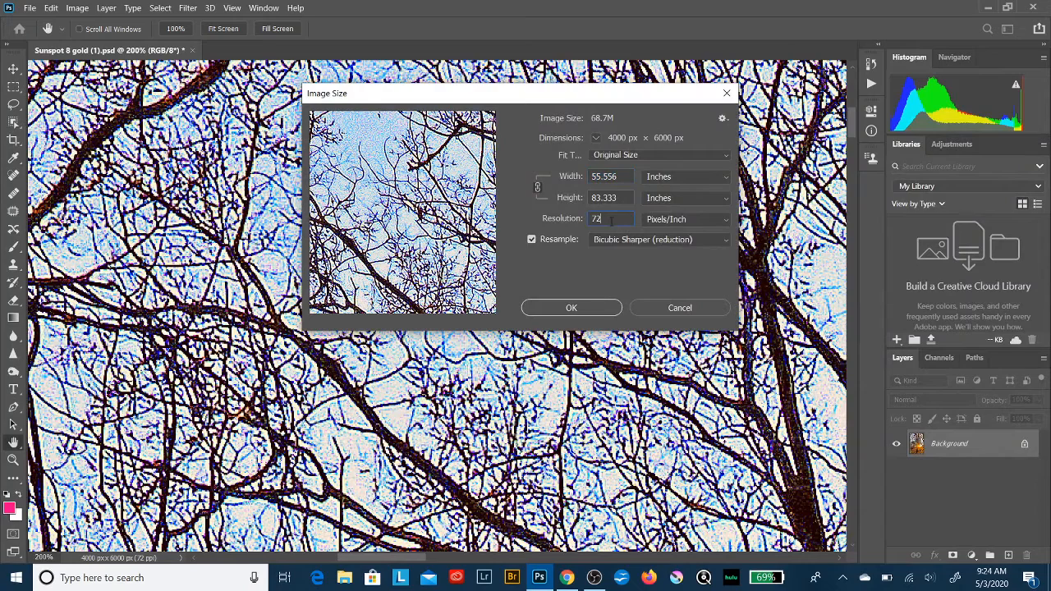
click(531, 239)
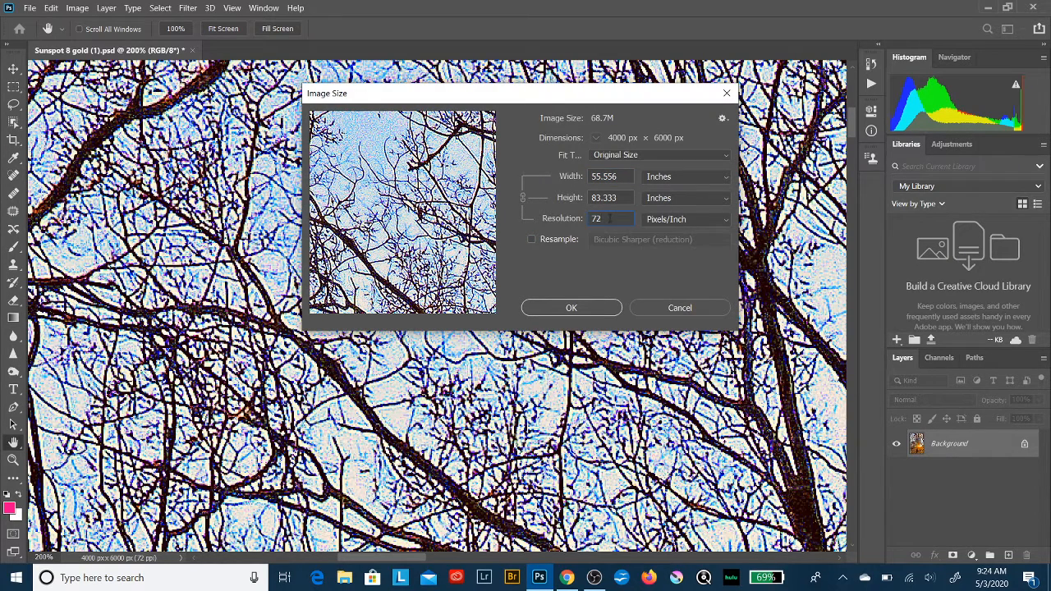
key(BackSpace)
key(BackSpace)
text(300)
click(665, 308)
key(z)
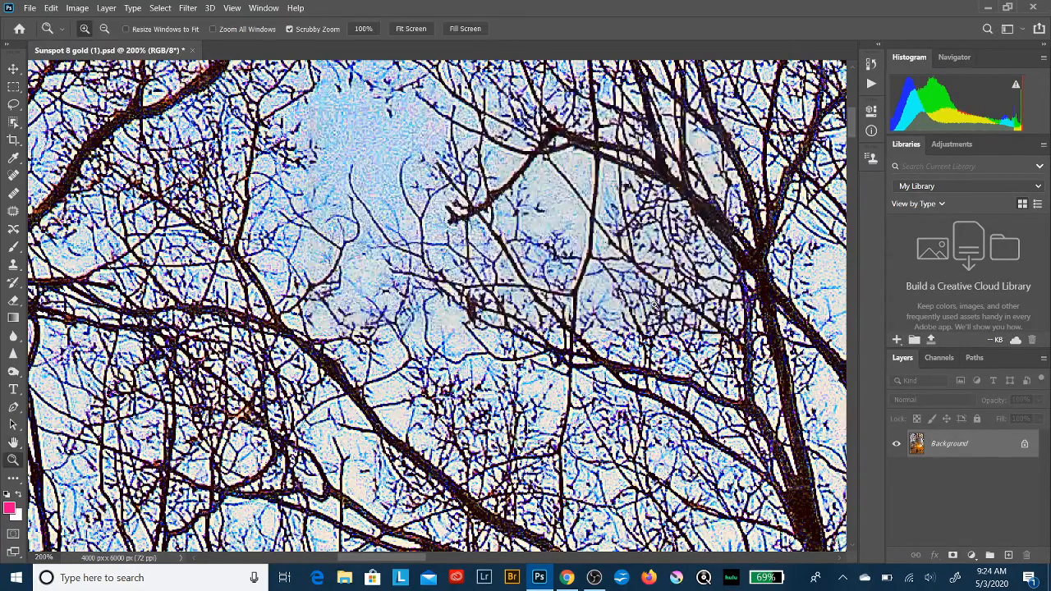
- Try a Hue/Saturation adjustment on the flattened photo with the Greens saturation set to -100
click(411, 29)
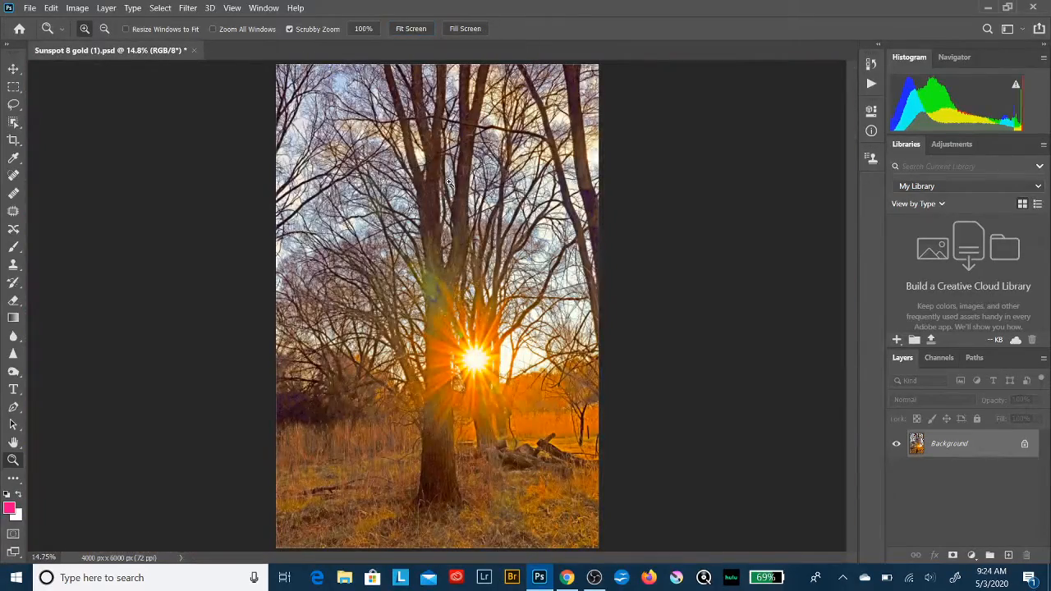
click(89, 12)
mouse_move(107, 41)
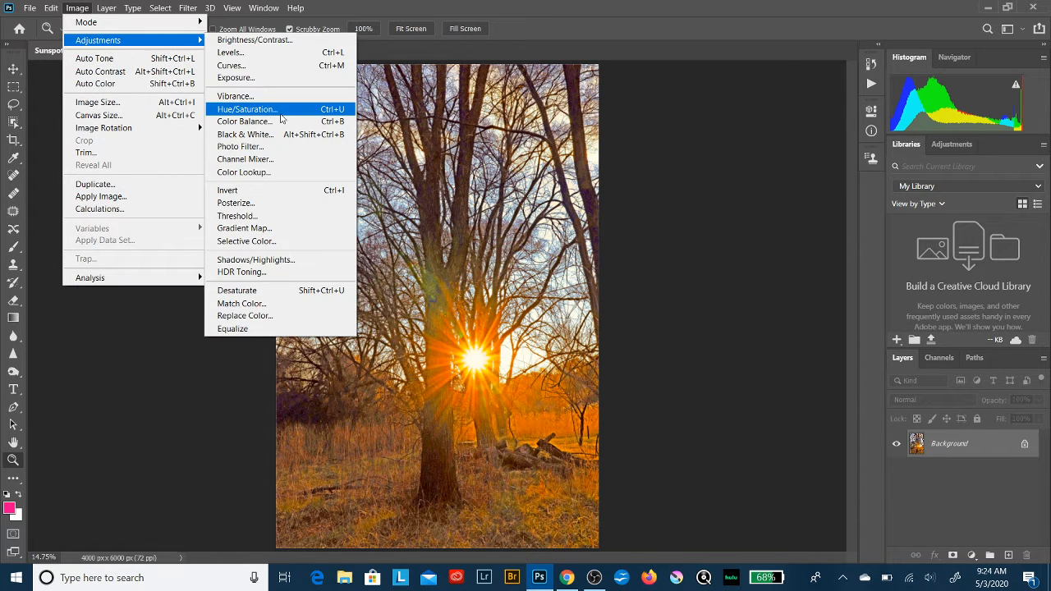
click(280, 117)
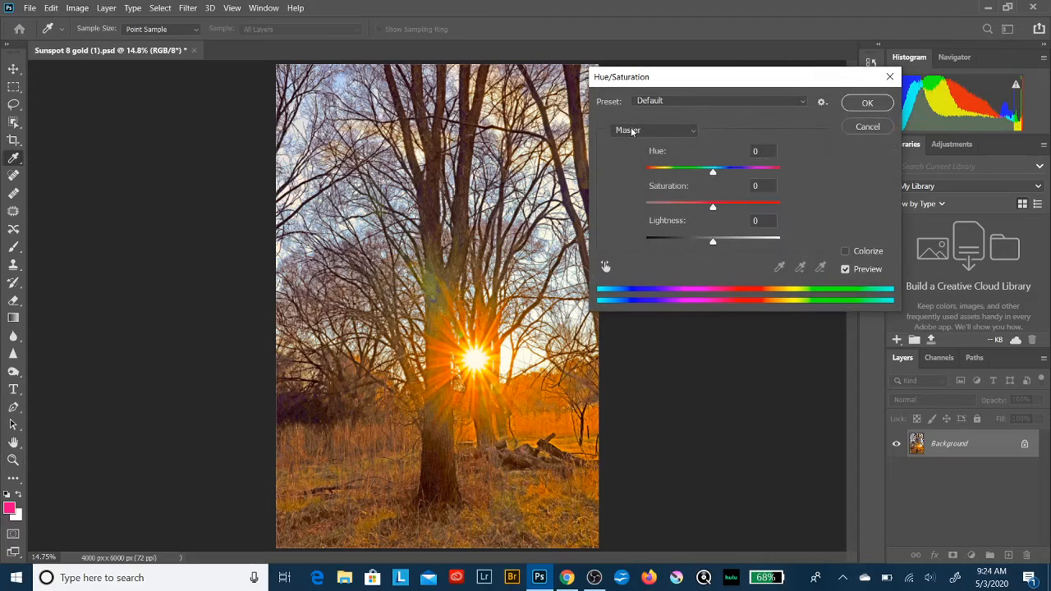
click(632, 131)
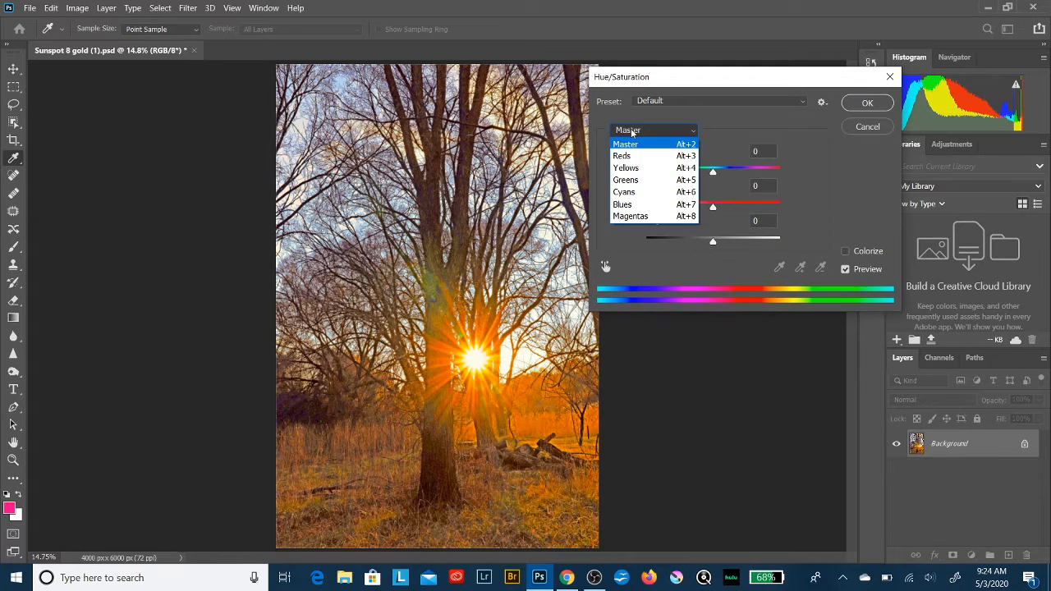
click(631, 179)
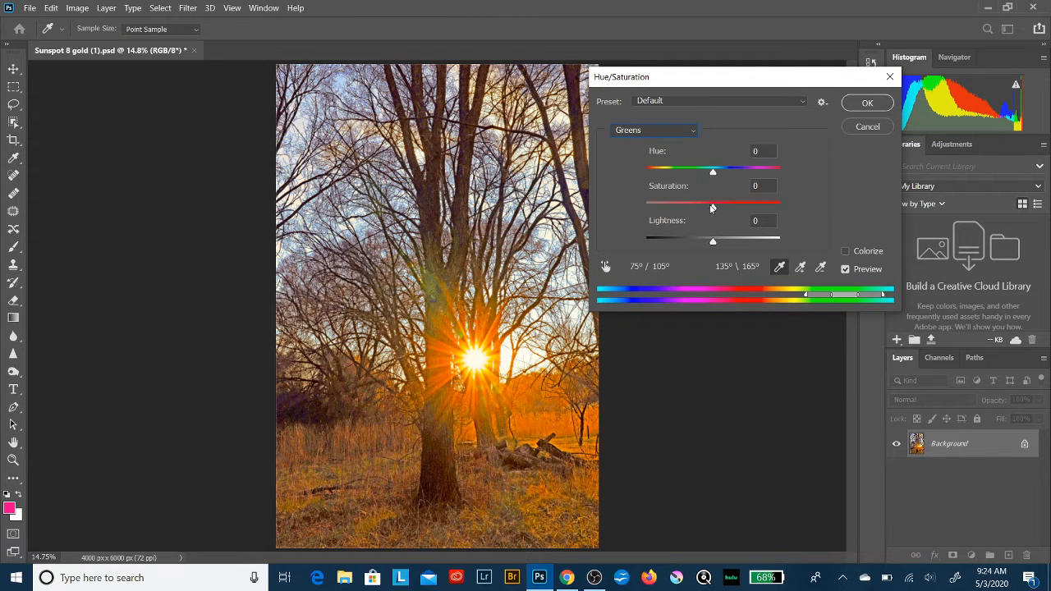
drag(711, 207, 635, 205)
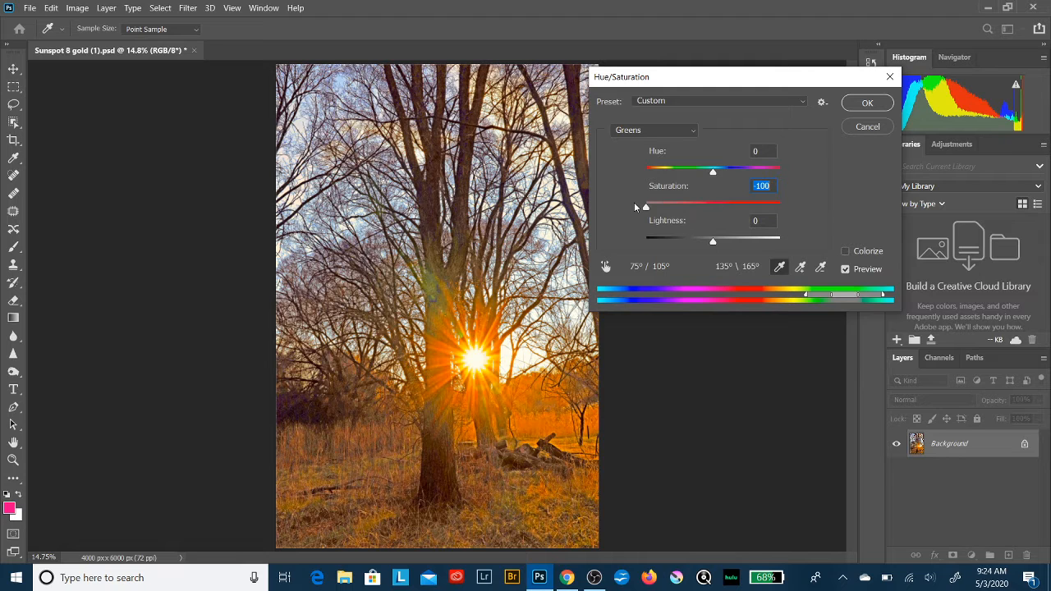
- Try a Yellows saturation of -9 and discard the whole Hue/Saturation adjustment
click(681, 132)
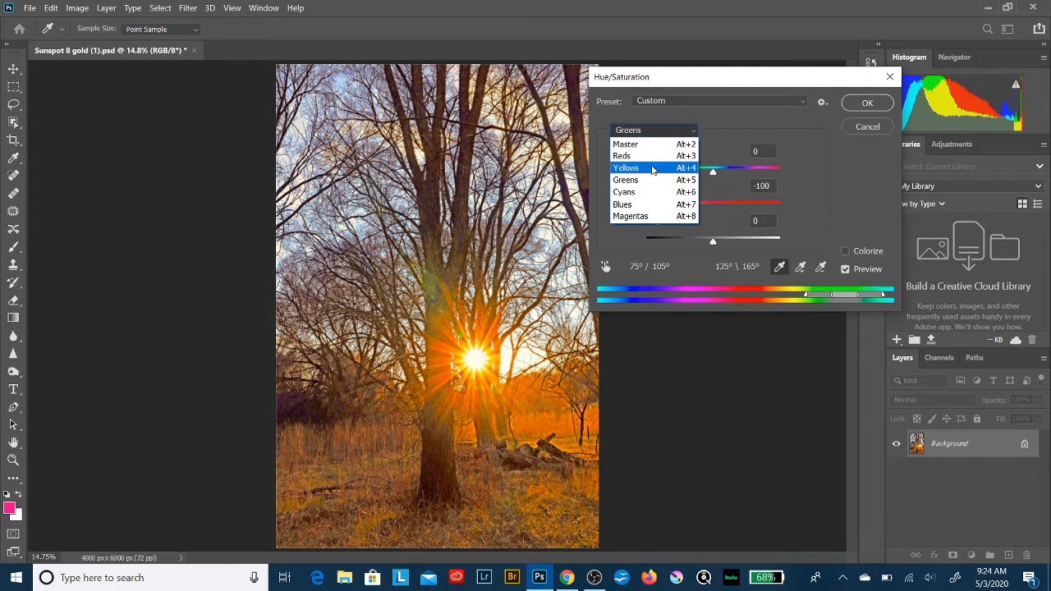
click(653, 170)
mouse_move(714, 207)
mouse_down()
mouse_move(642, 209)
mouse_move(735, 207)
mouse_move(662, 209)
mouse_move(800, 192)
mouse_move(715, 206)
mouse_move(784, 204)
mouse_move(631, 220)
mouse_move(807, 186)
mouse_move(658, 210)
mouse_move(707, 210)
mouse_up()
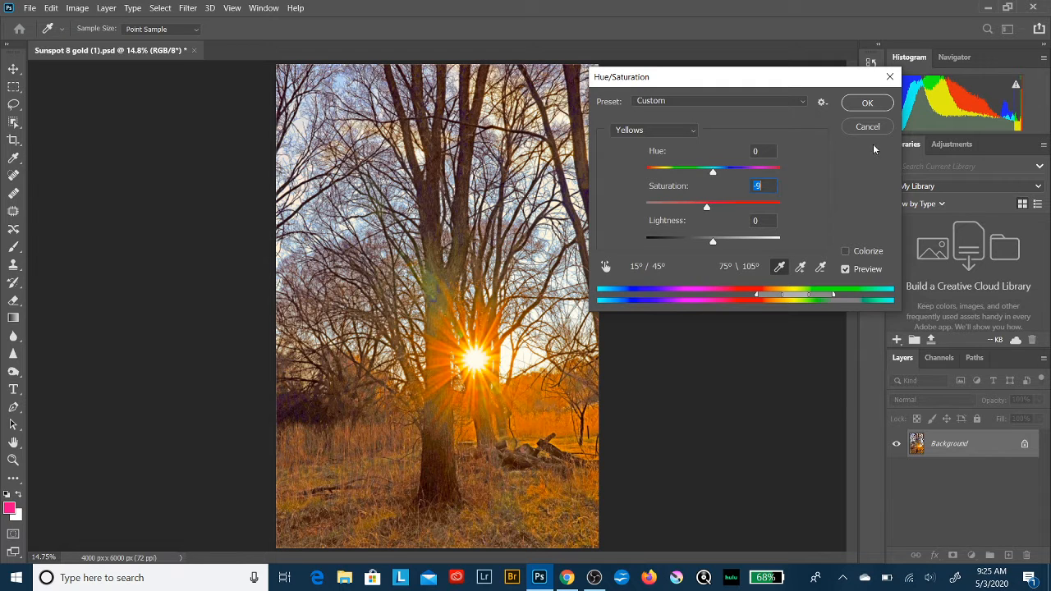
click(889, 79)
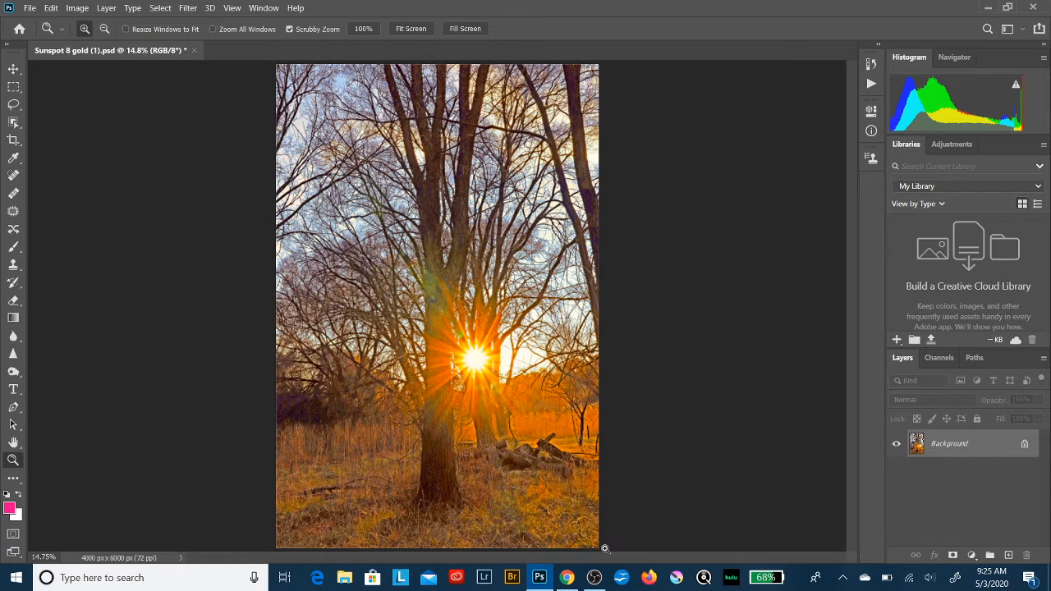
click(595, 578)
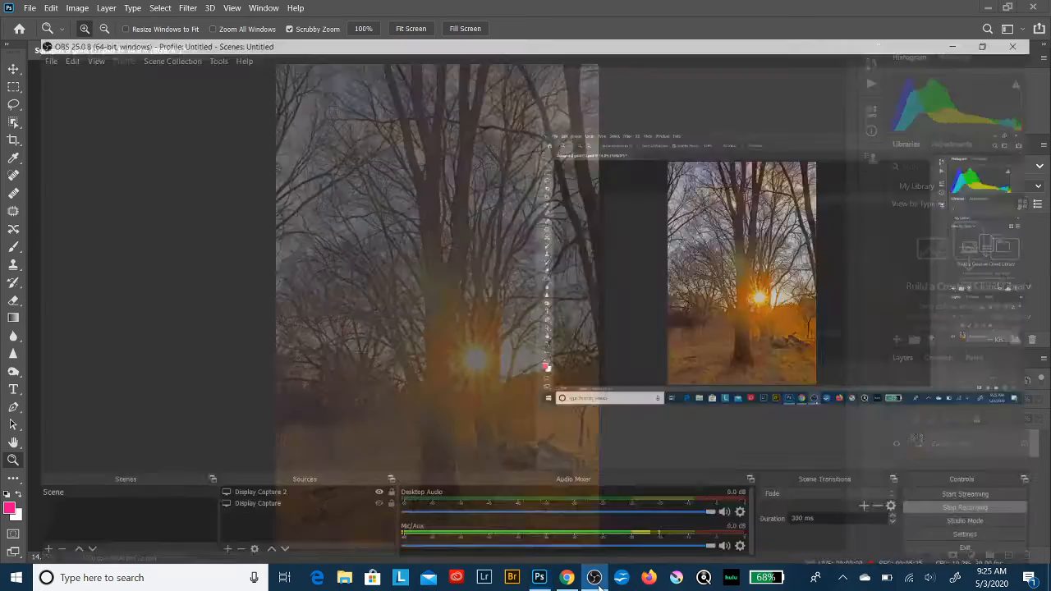